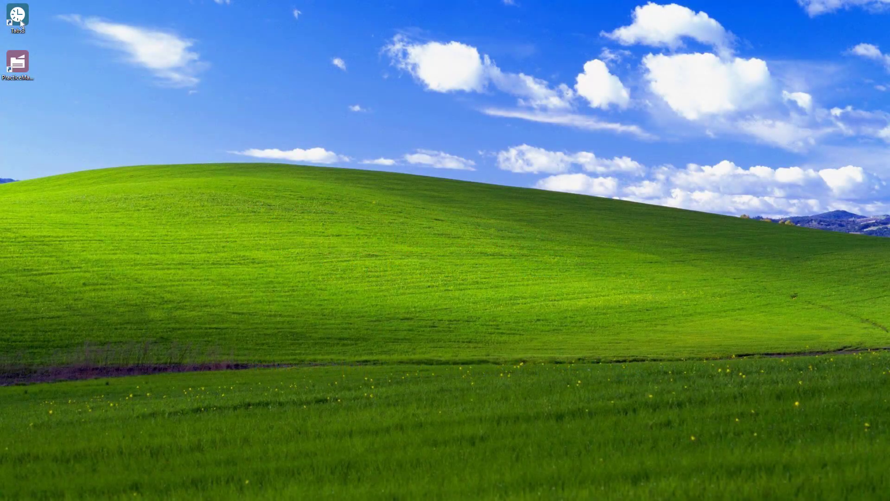
# Launch Tabs3 Billing from the desktop and log on with the password.
pyautogui.doubleClick(18, 19)
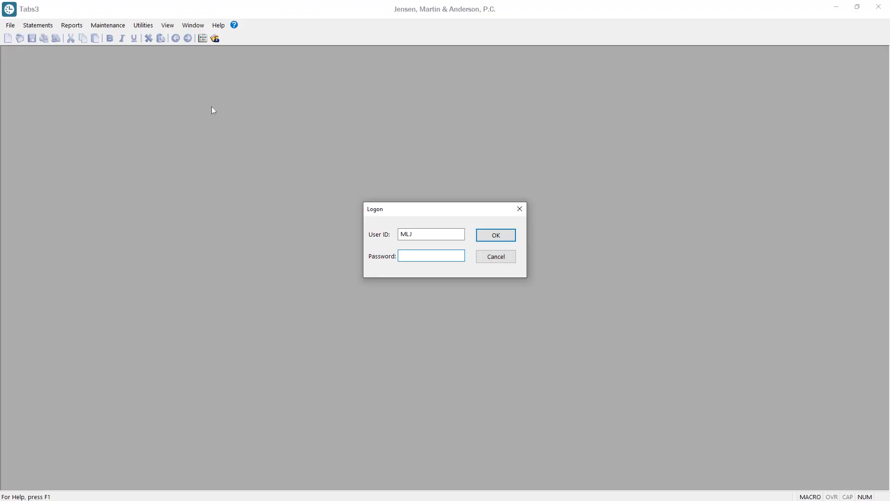
pyautogui.write('********')
pyautogui.click(496, 235)
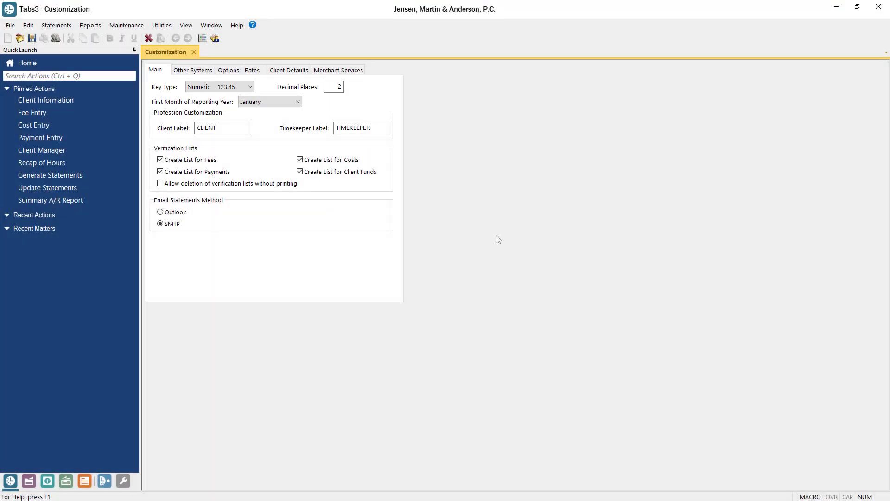
pyautogui.click(250, 87)
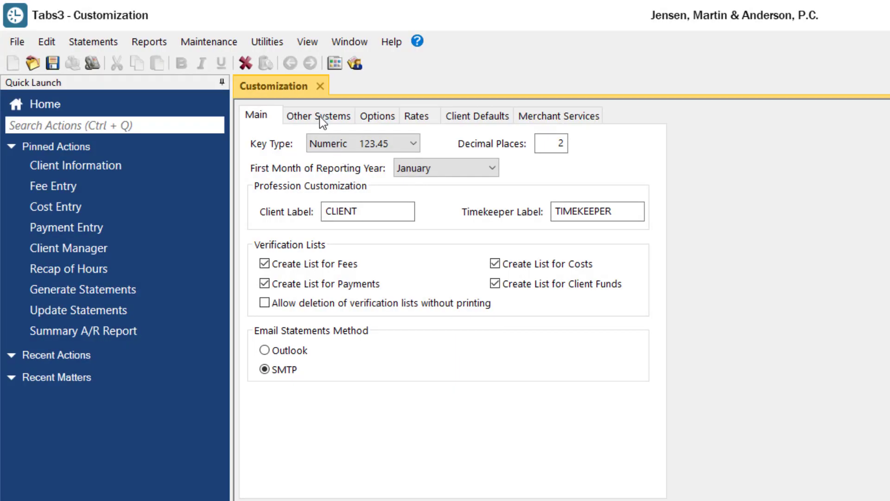
# Review the Other Systems tab's General Ledger, Trust Accounting and QuickBooks integration settings.
pyautogui.click(322, 121)
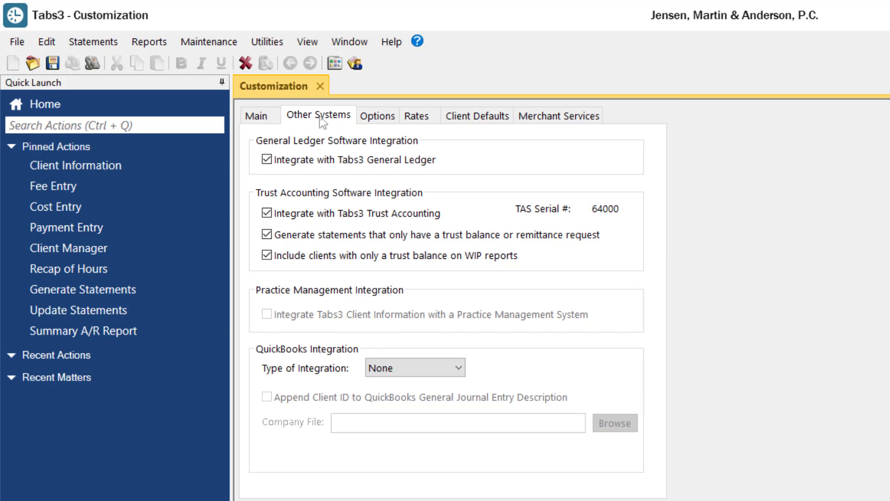
# Review the Options tab's aging periods and Statement Numbering choices, leaving it at Firm Level.
pyautogui.click(378, 116)
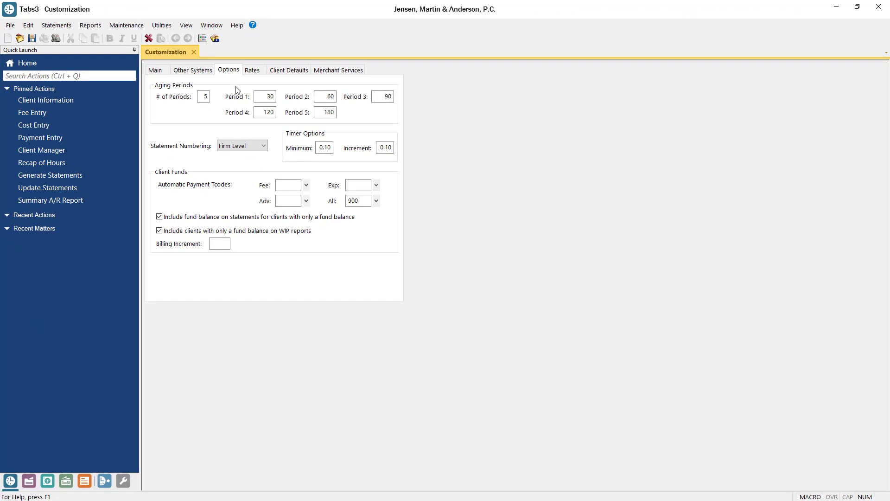
pyautogui.click(263, 146)
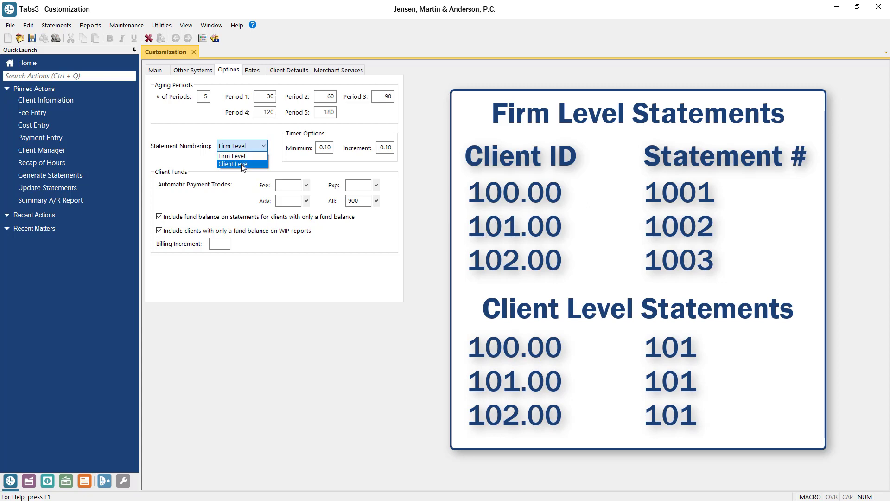
pyautogui.press('Escape')
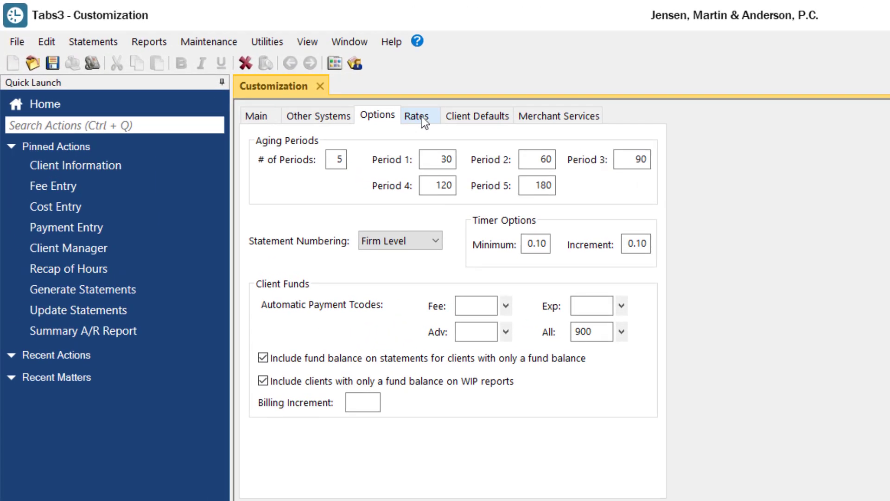
# Review the Rates tab: no sales tax, 12% and 18% finance charges, 0.50 minimum.
pyautogui.click(422, 119)
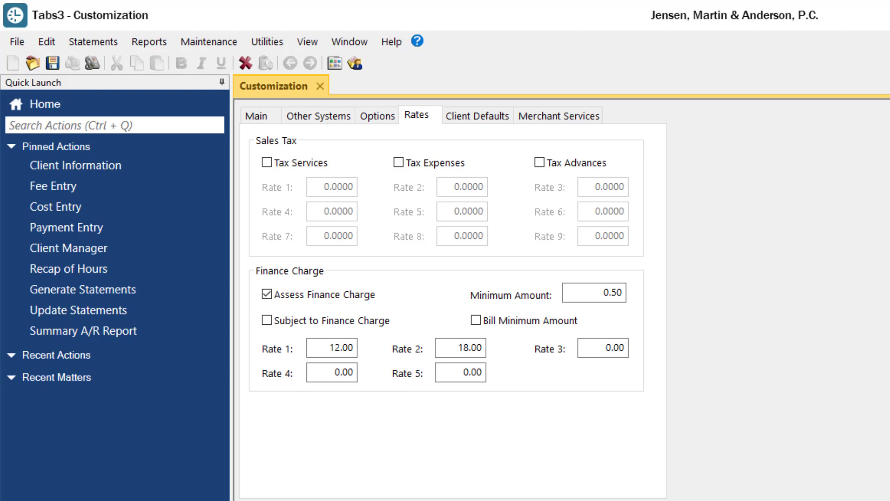
# Review Client Defaults: oldest-first payment application, mail delivery, manual fund application, nontaxable.
pyautogui.click(478, 116)
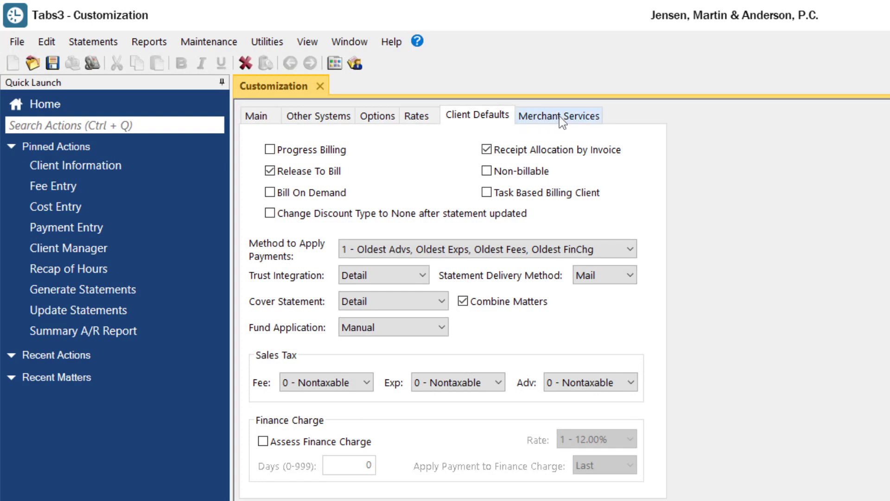
# Review the Merchant Services ProPay card settings, then save the customization settings.
pyautogui.click(521, 119)
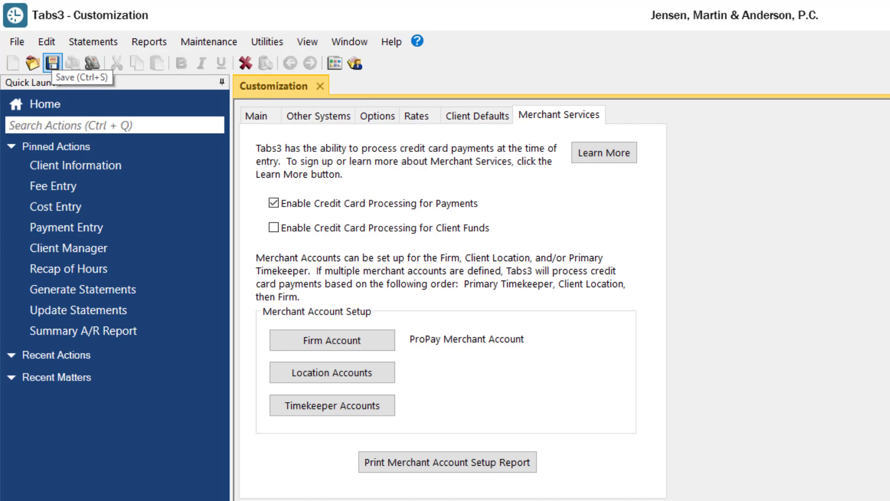
pyautogui.click(52, 62)
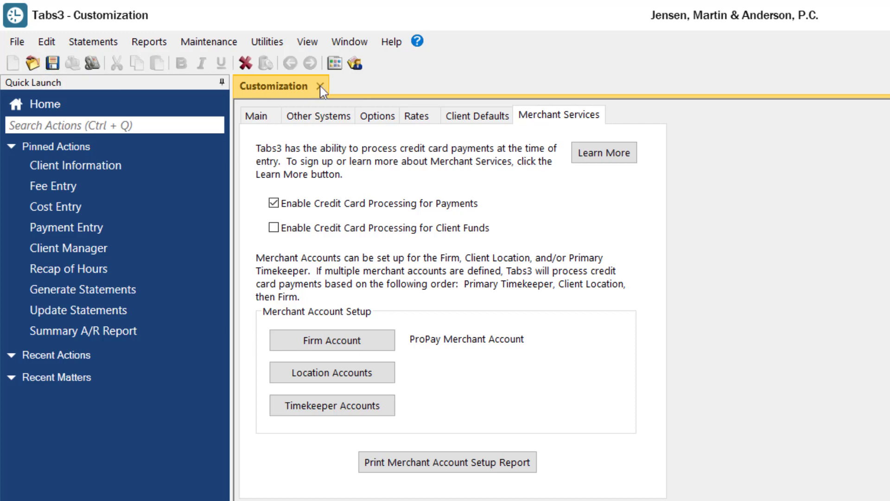
# Close the Customization tab to return to the Home screen's action list.
pyautogui.click(320, 86)
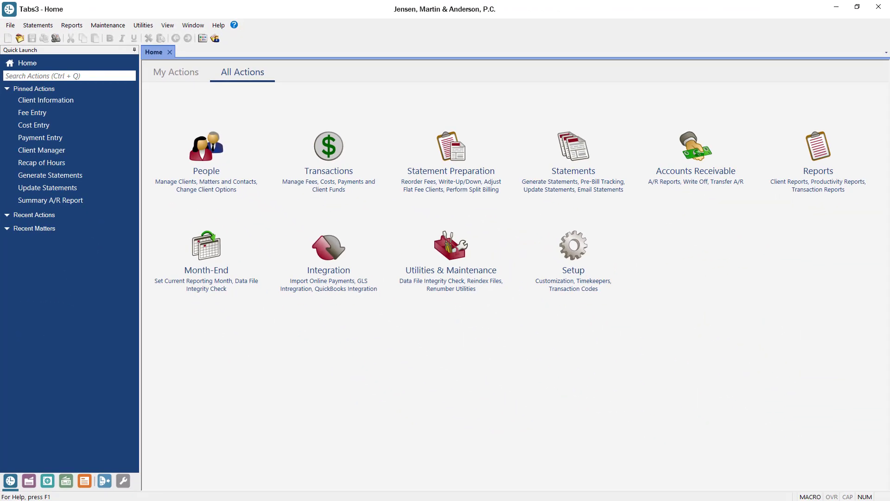